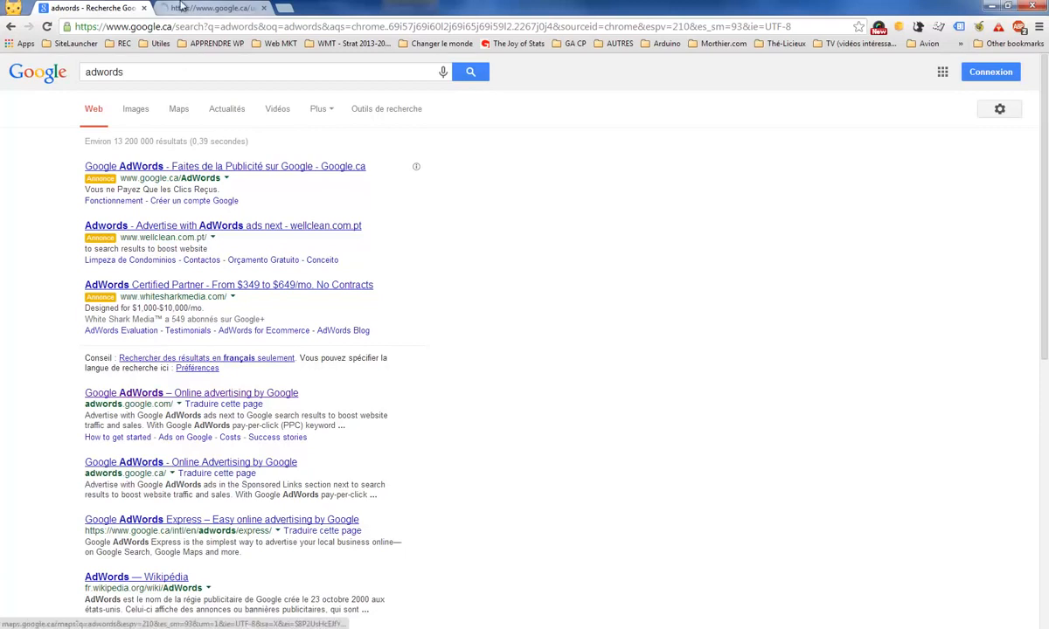
From the AdWords tab, load the accounts.google.fr sign-in page
{"action": "left_click", "coordinate": [184, 7]}
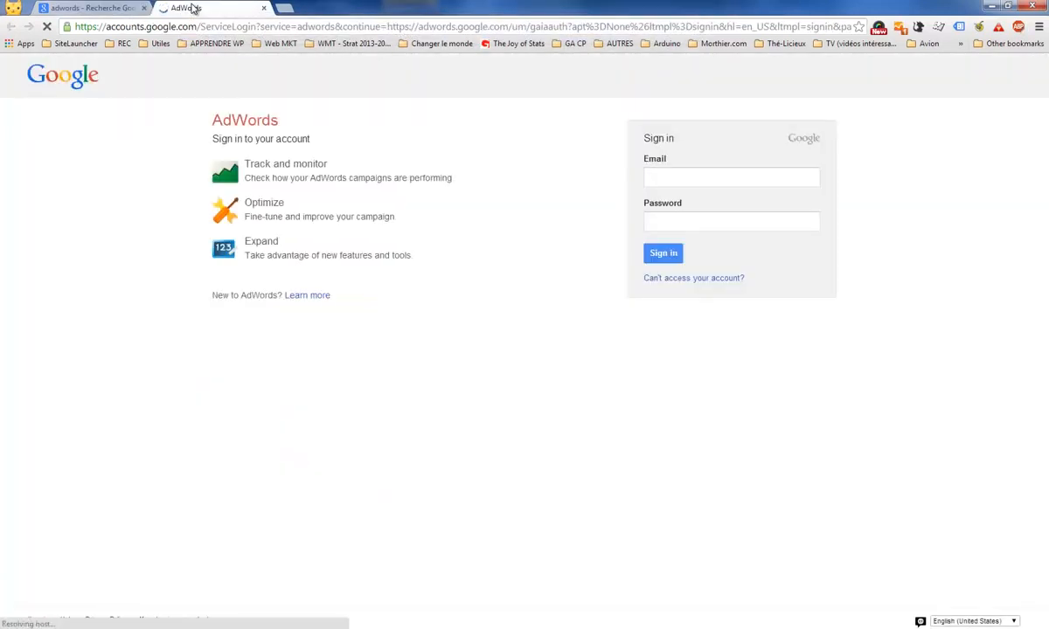
{"action": "left_click", "coordinate": [175, 26]}
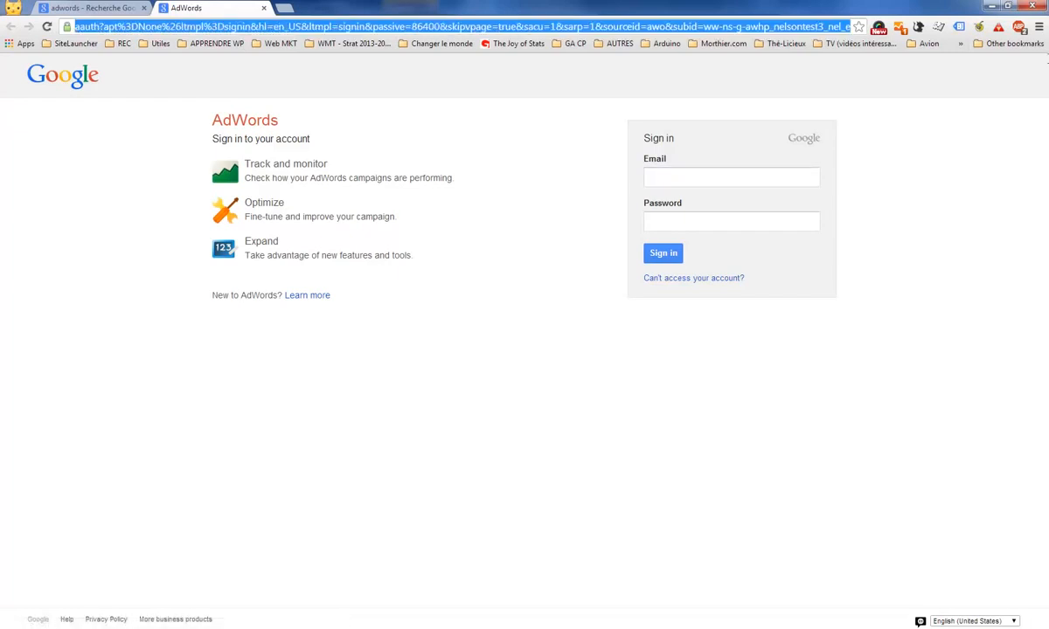
{"action": "type", "text": "https://accounts.google.fr"}
{"action": "key", "text": "Return"}
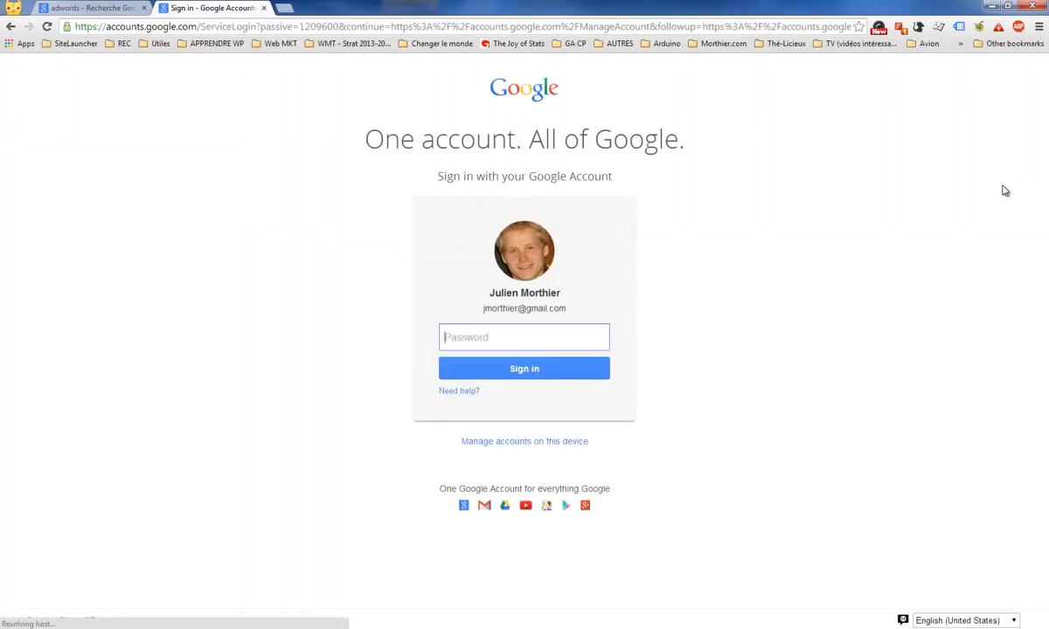
{"action": "left_click", "coordinate": [542, 307]}
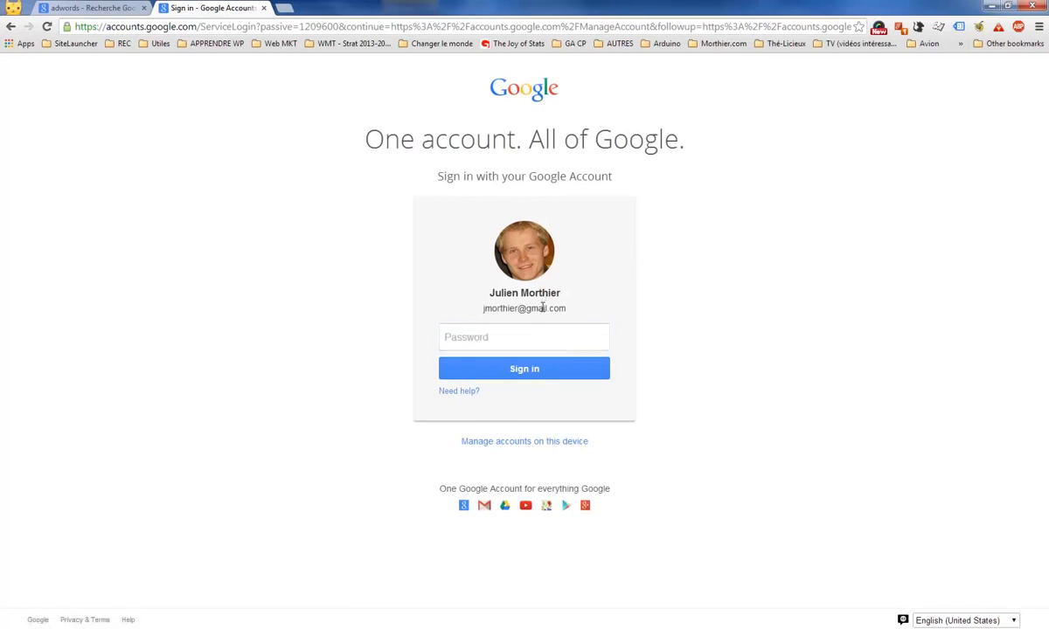
Start adding another account's e-mail, then abandon it for a new incognito window
{"action": "left_click", "coordinate": [504, 443]}
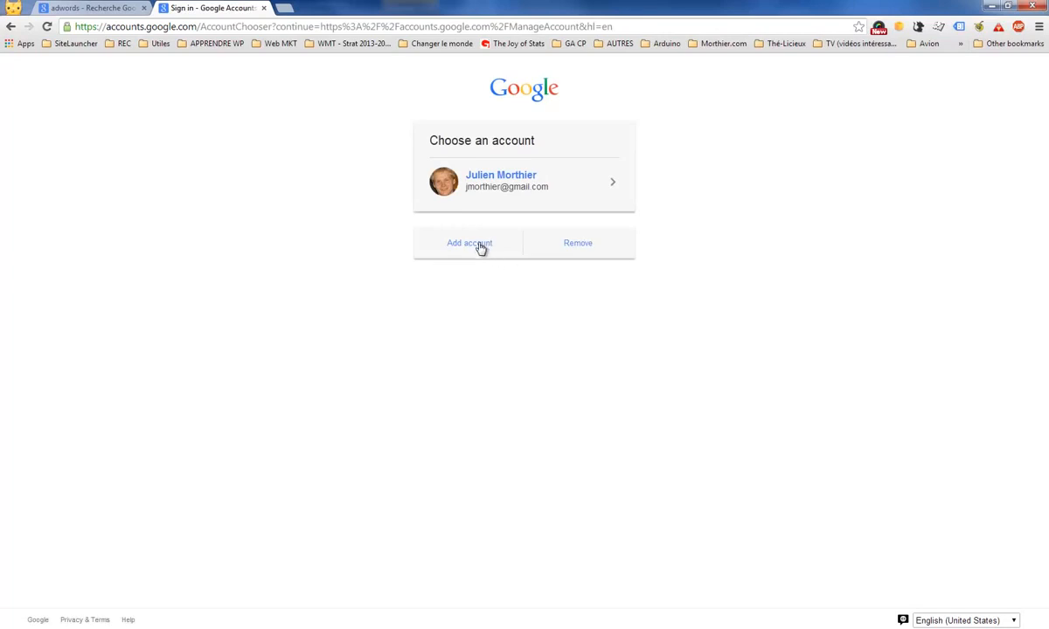
{"action": "left_click", "coordinate": [472, 244]}
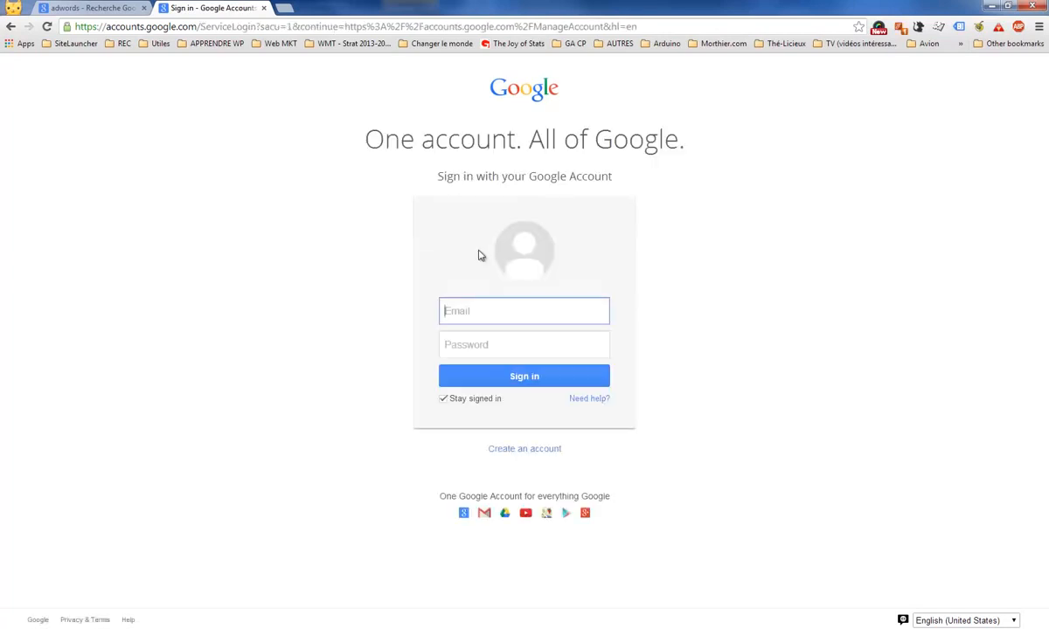
{"action": "key", "text": "Tab"}
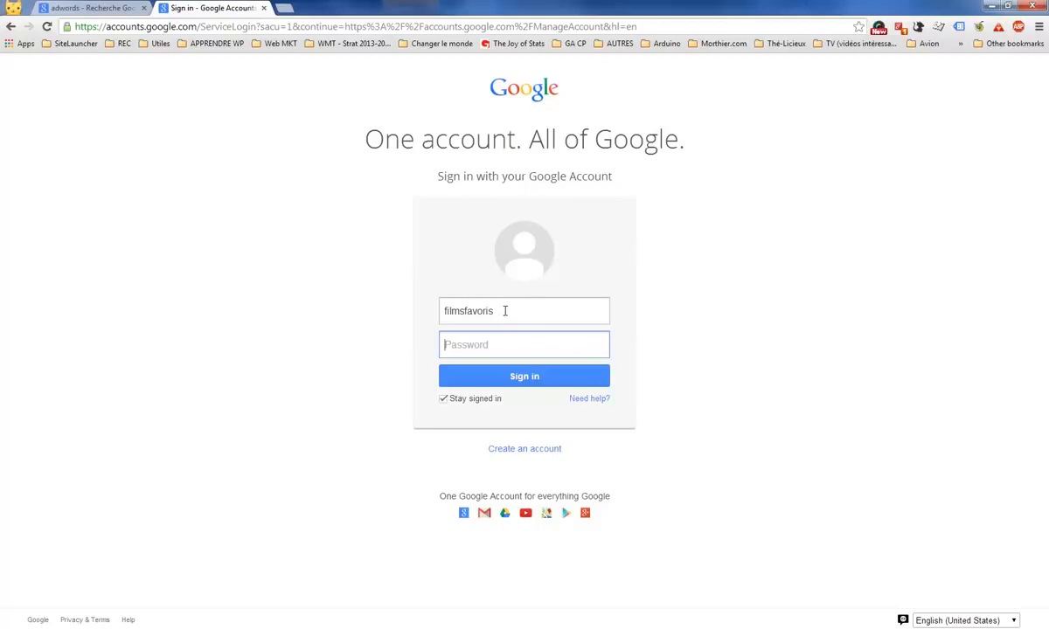
{"action": "key", "text": "ctrl+shift+n"}
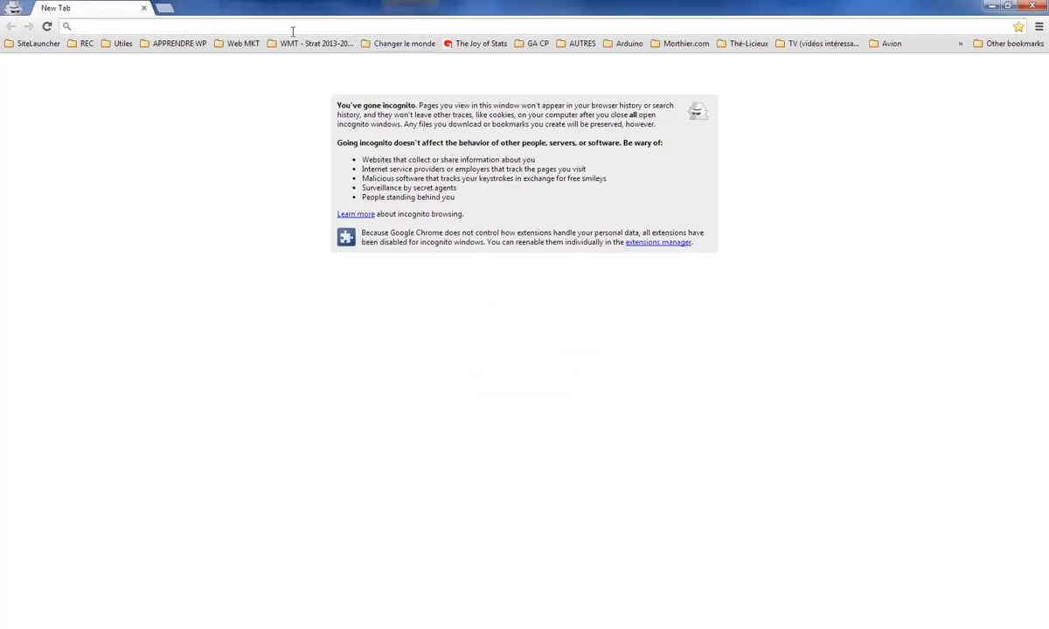
Search 'adwords' in the incognito window, then load adwords.google.fr instead of the .be address
{"action": "type", "text": "a"}
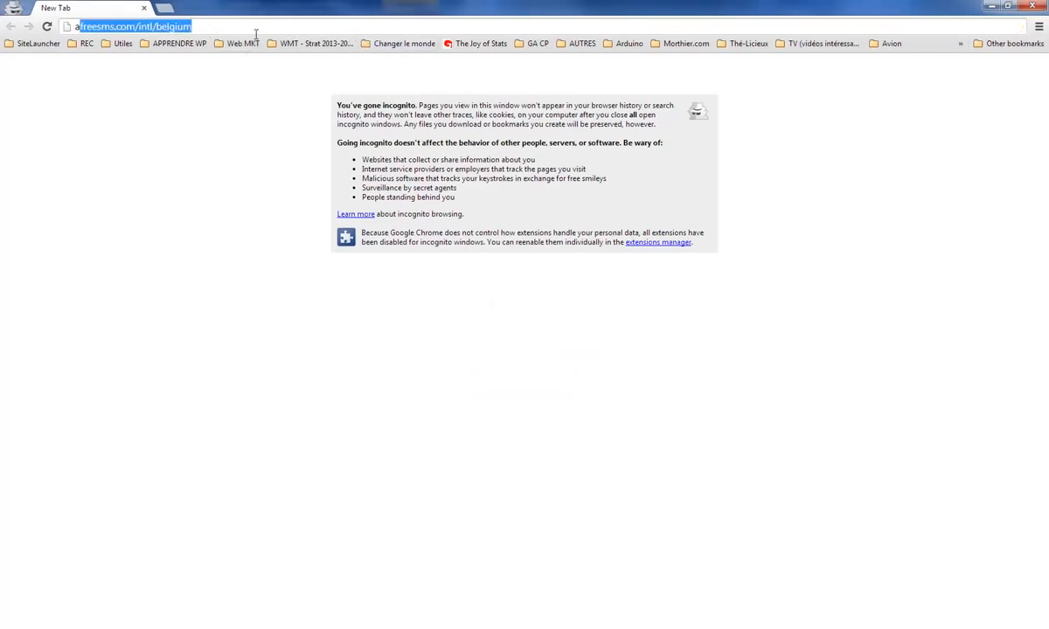
{"action": "type", "text": "dwords"}
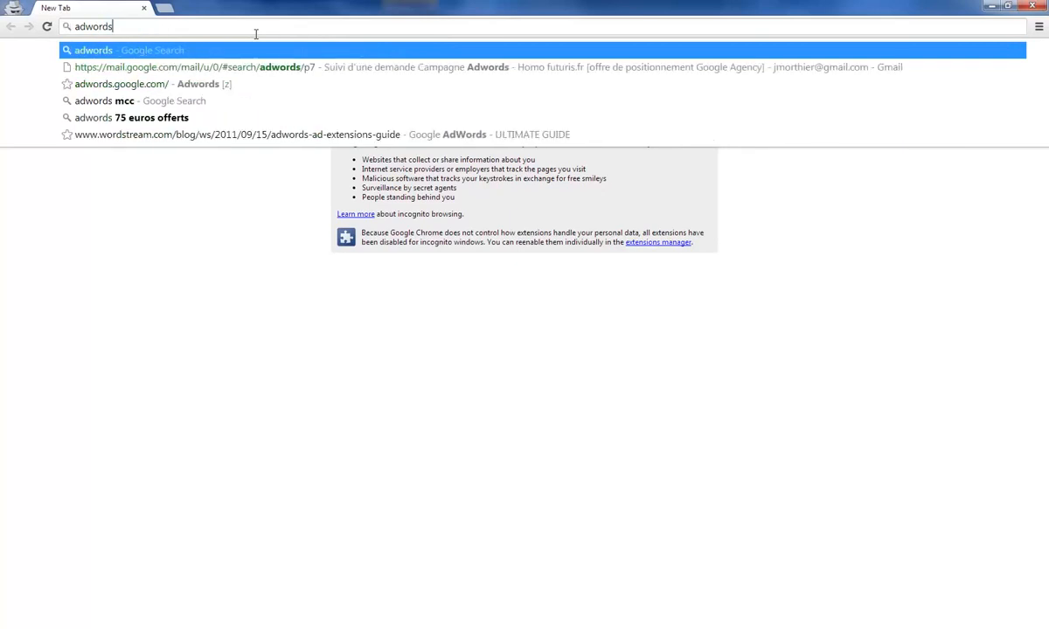
{"action": "key", "text": "Return"}
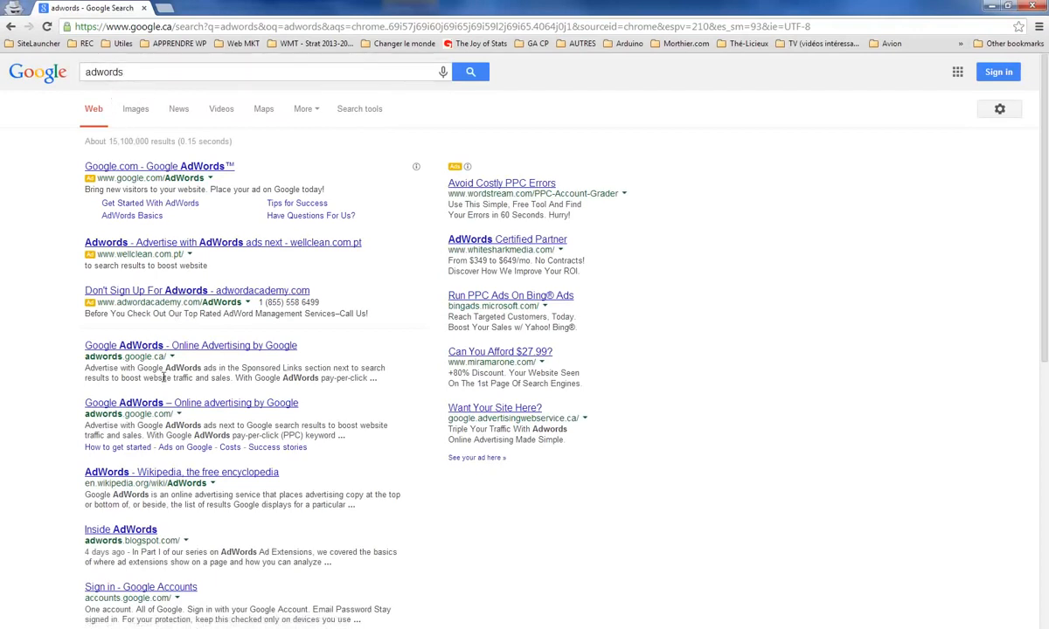
{"action": "left_click", "coordinate": [145, 31]}
{"action": "type", "text": "ad"}
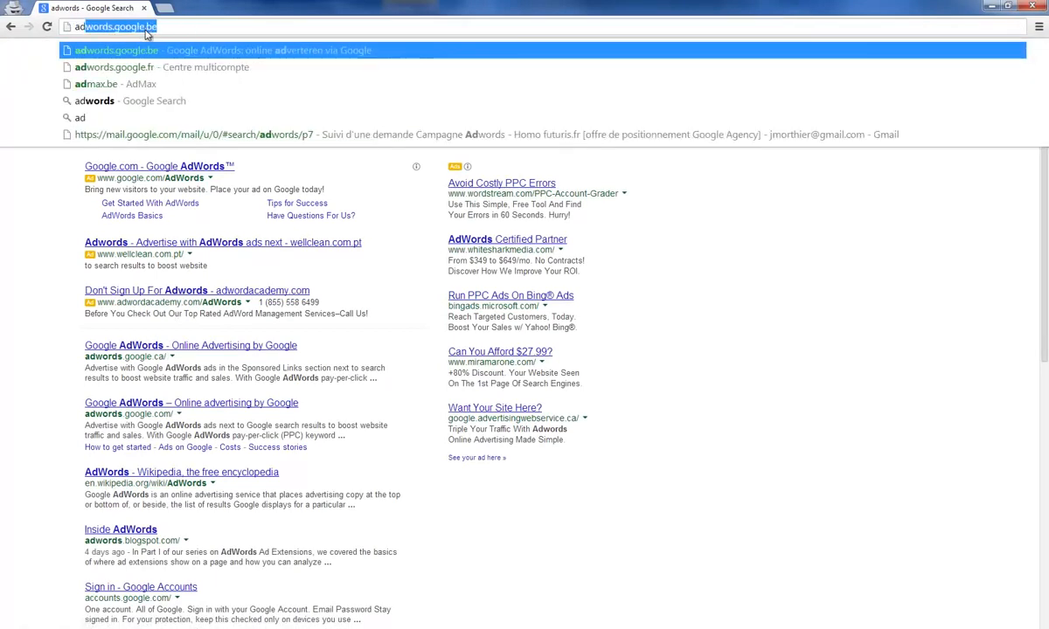
{"action": "key", "text": "Right"}
{"action": "key", "text": "Down"}
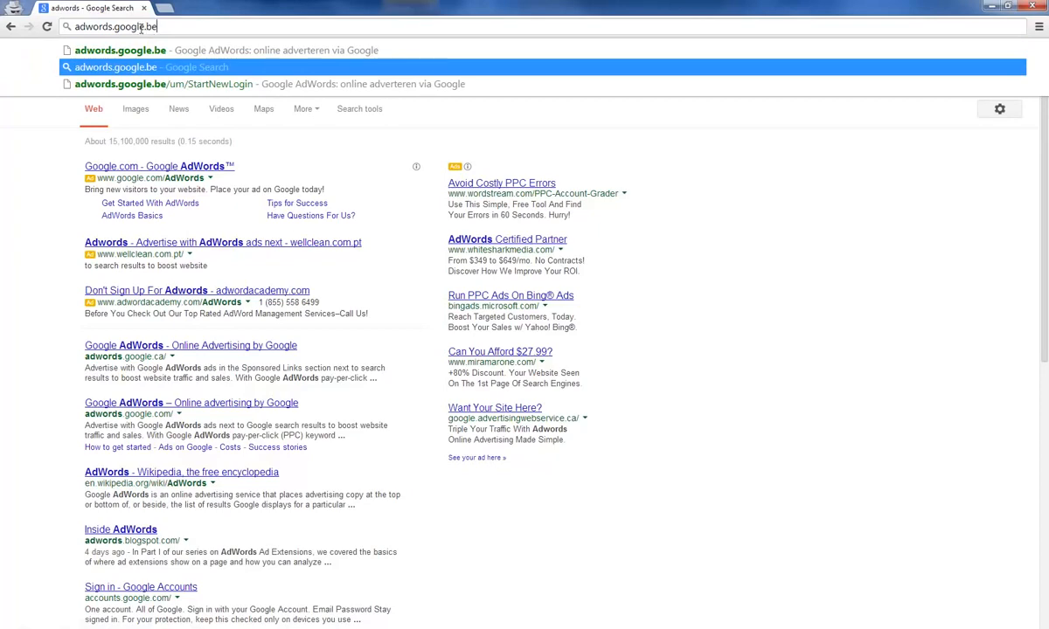
{"action": "key", "text": "BackSpace"}
{"action": "key", "text": "BackSpace"}
{"action": "type", "text": "fr"}
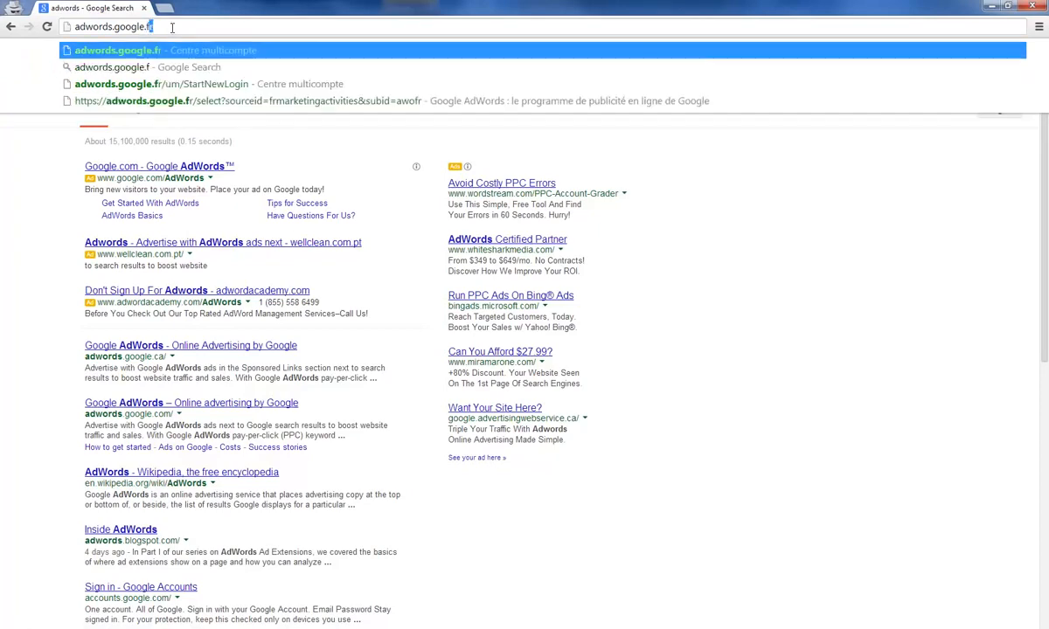
{"action": "key", "text": "Return"}
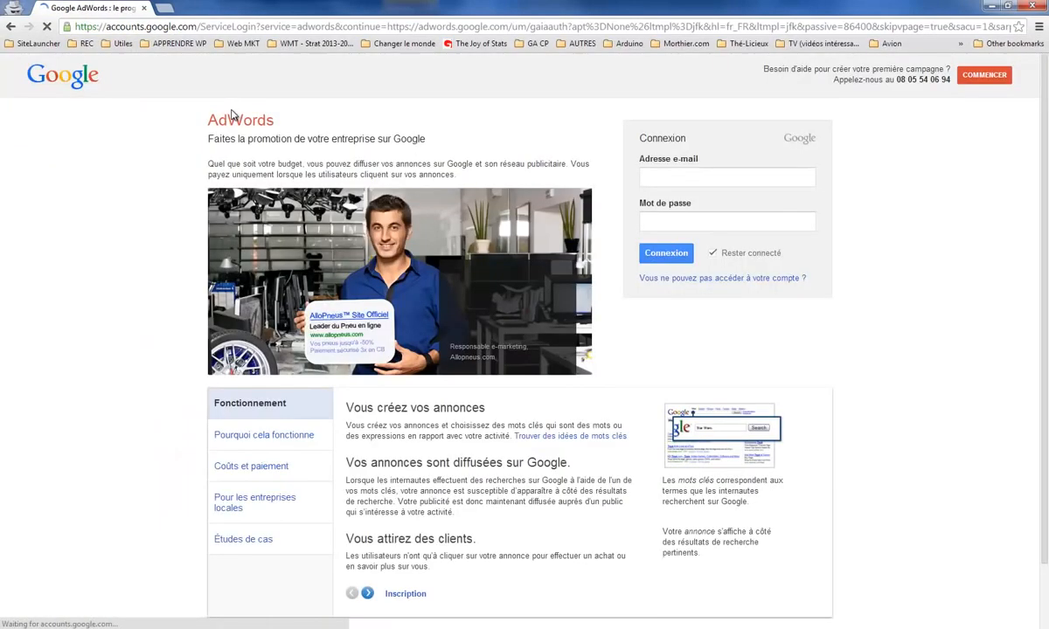
Sign in on the French AdWords page with the account's Gmail address and password
{"action": "left_click", "coordinate": [742, 177]}
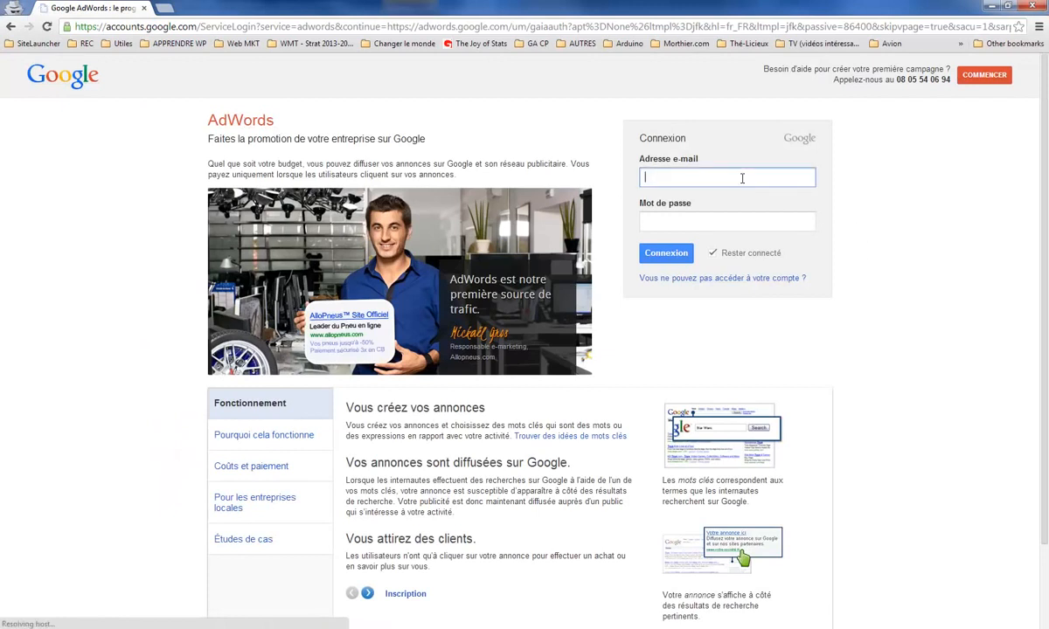
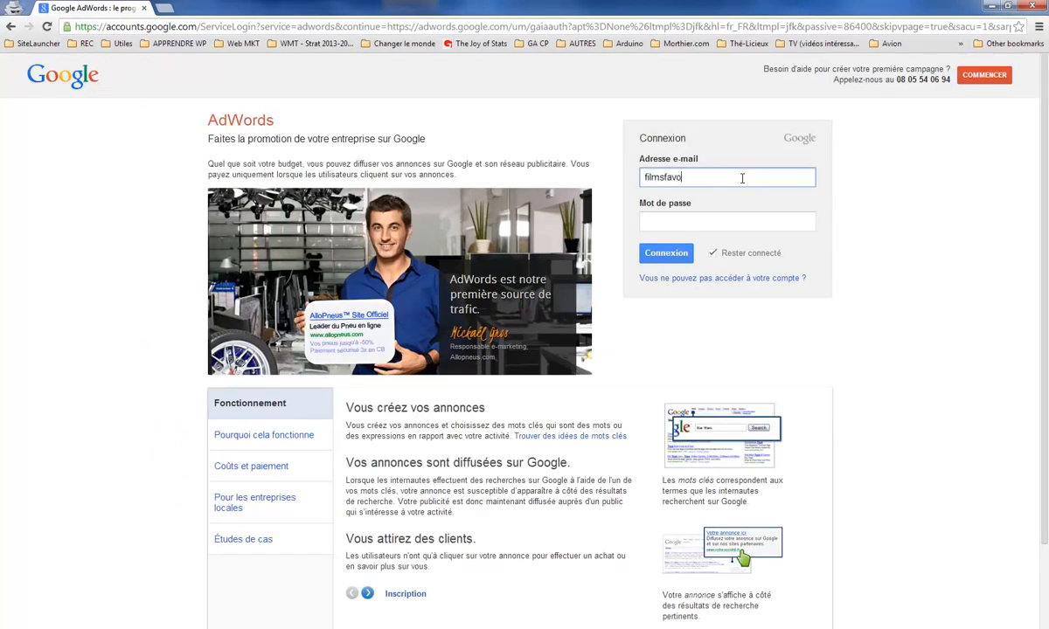
{"action": "left_click", "coordinate": [727, 222]}
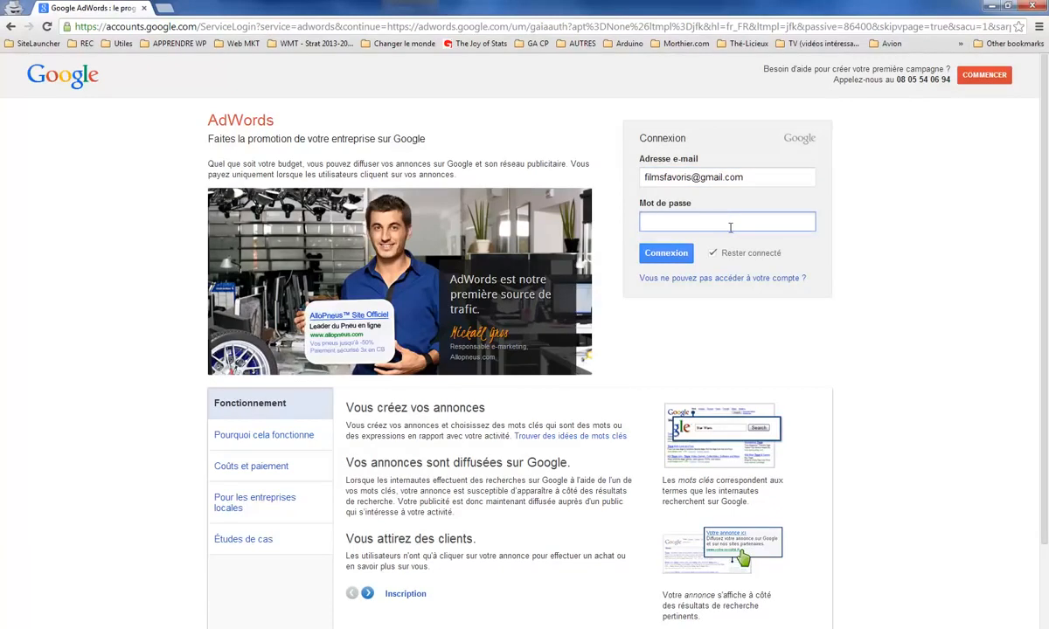
{"action": "type", "text": "********"}
{"action": "key", "text": "Return"}
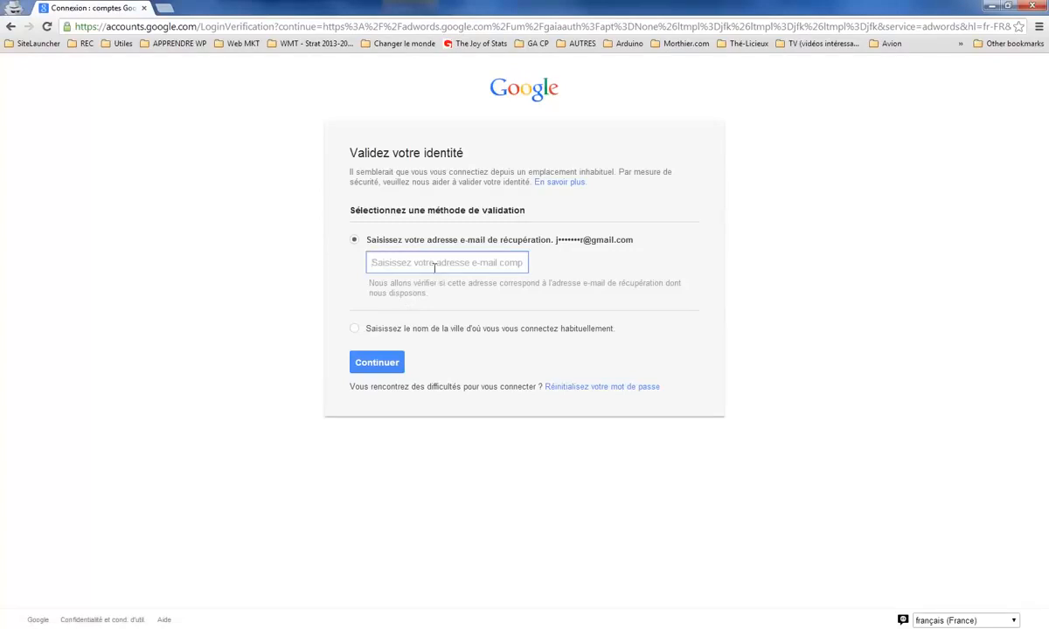
Enter the recovery e-mail address on the Validez votre identité check and click Continuer
{"action": "left_click", "coordinate": [383, 362]}
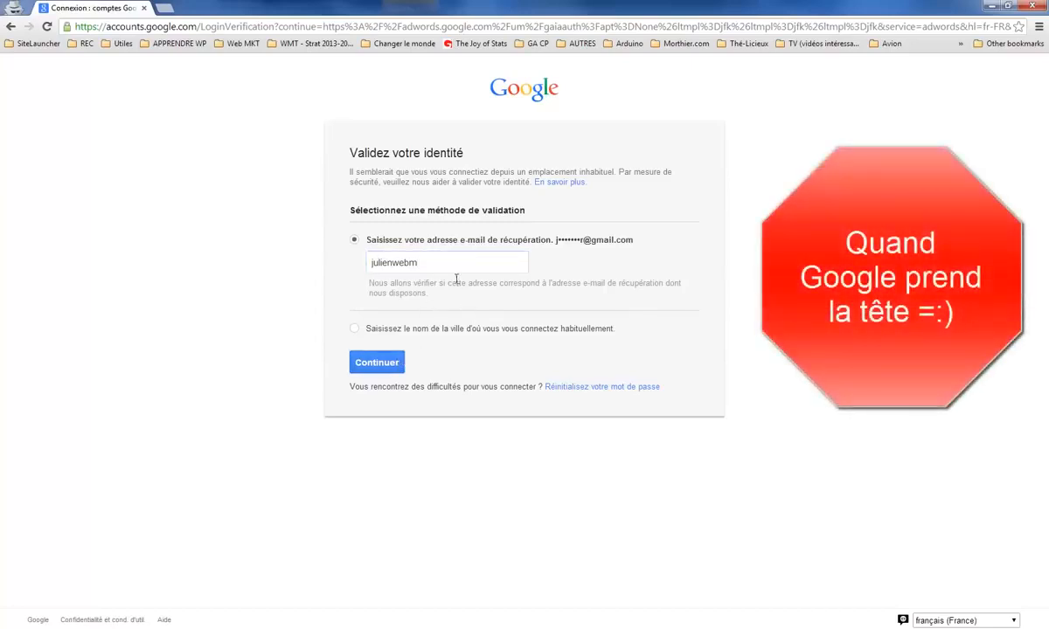
{"action": "left_click", "coordinate": [428, 263]}
{"action": "key", "text": "ctrl+a"}
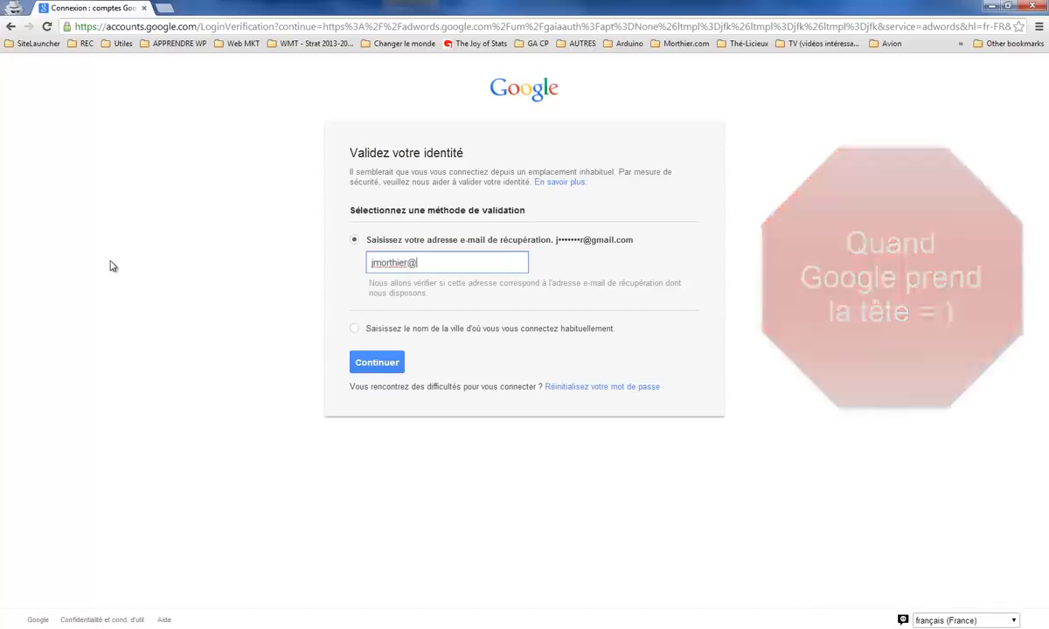
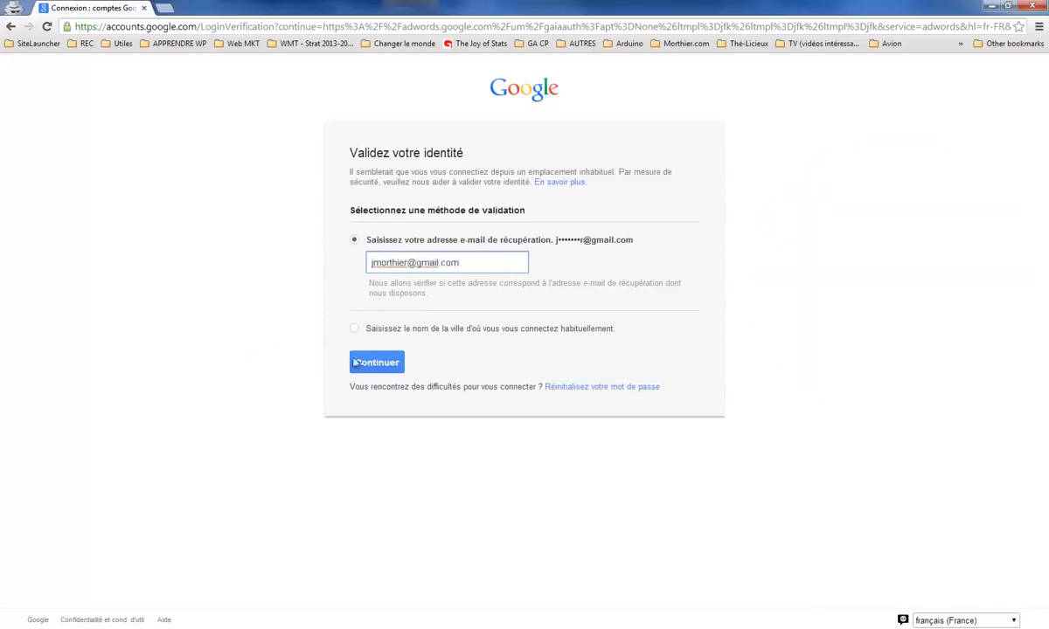
{"action": "left_click", "coordinate": [391, 367]}
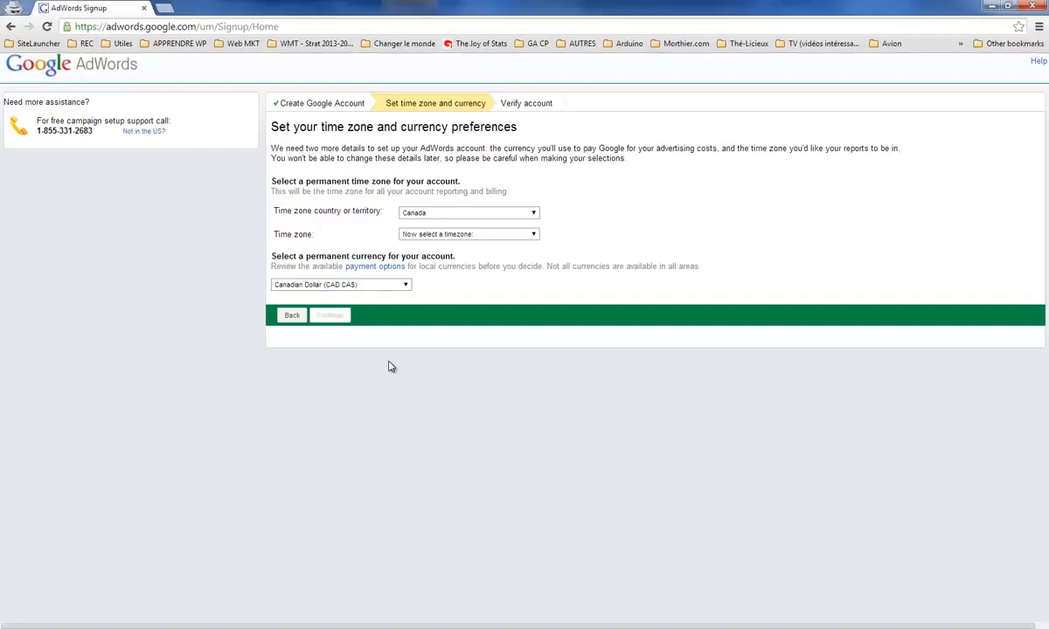
Choose Belgium (GMT+01:00 Brussels) as time zone and Euro (EUR €) as currency, then continue
{"action": "left_click", "coordinate": [445, 214]}
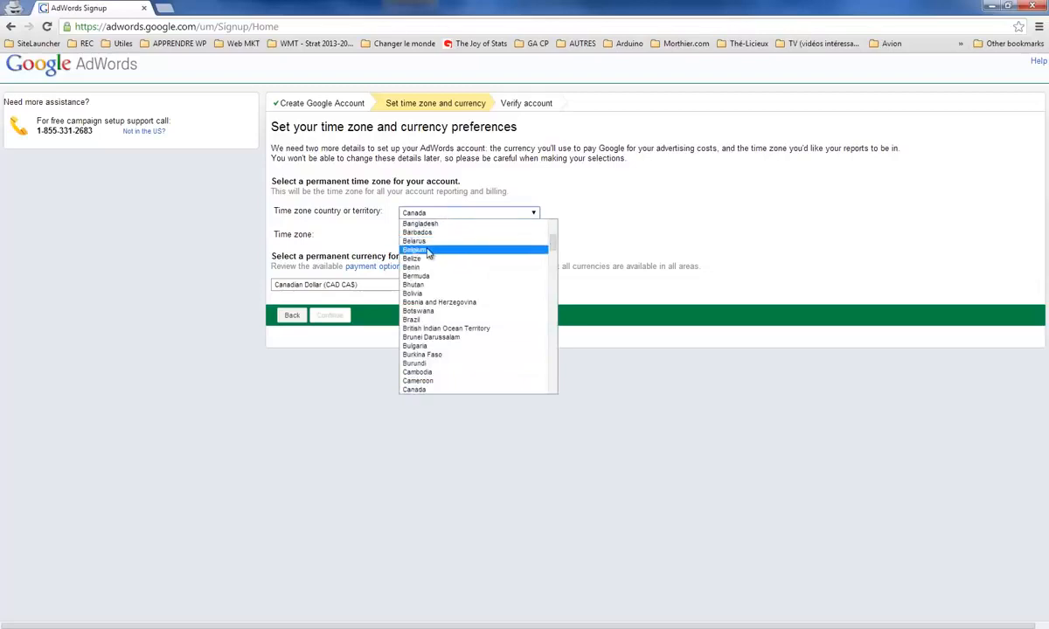
{"action": "left_click", "coordinate": [429, 252]}
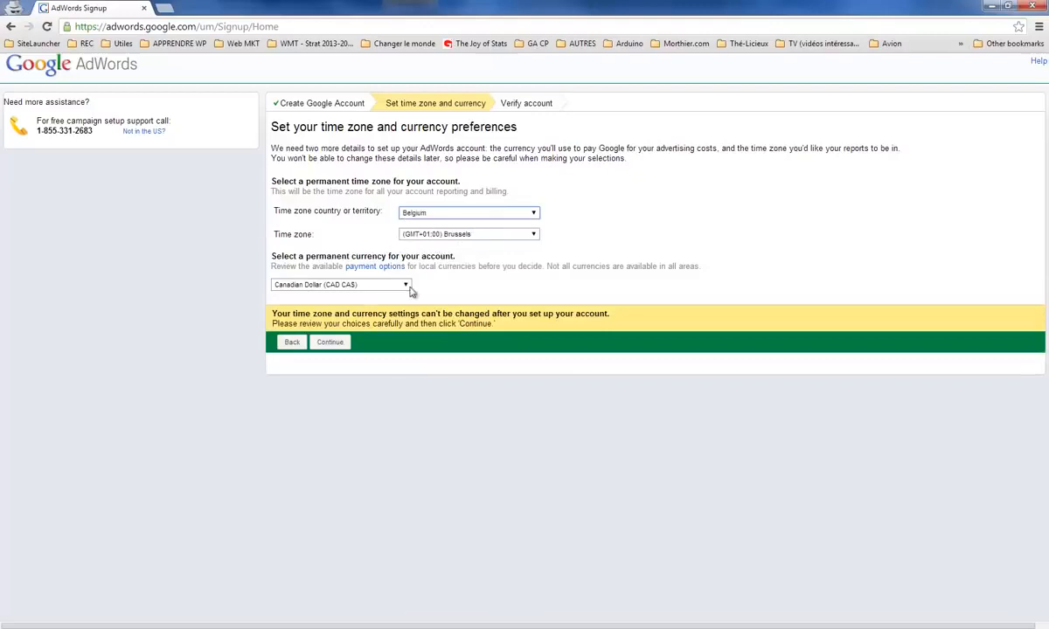
{"action": "left_click", "coordinate": [406, 286]}
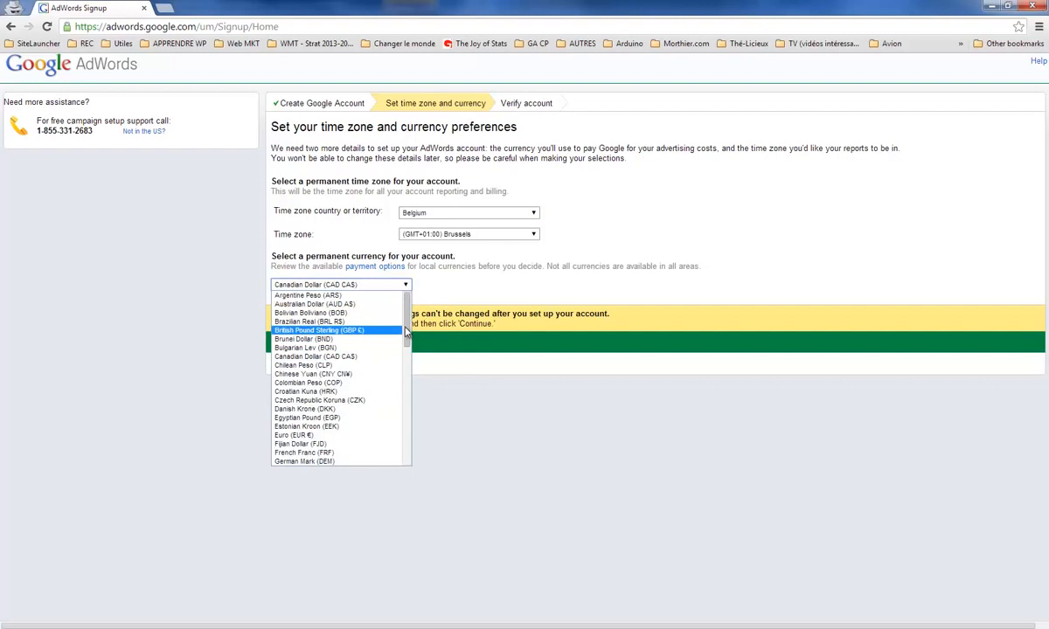
{"action": "left_click", "coordinate": [358, 434]}
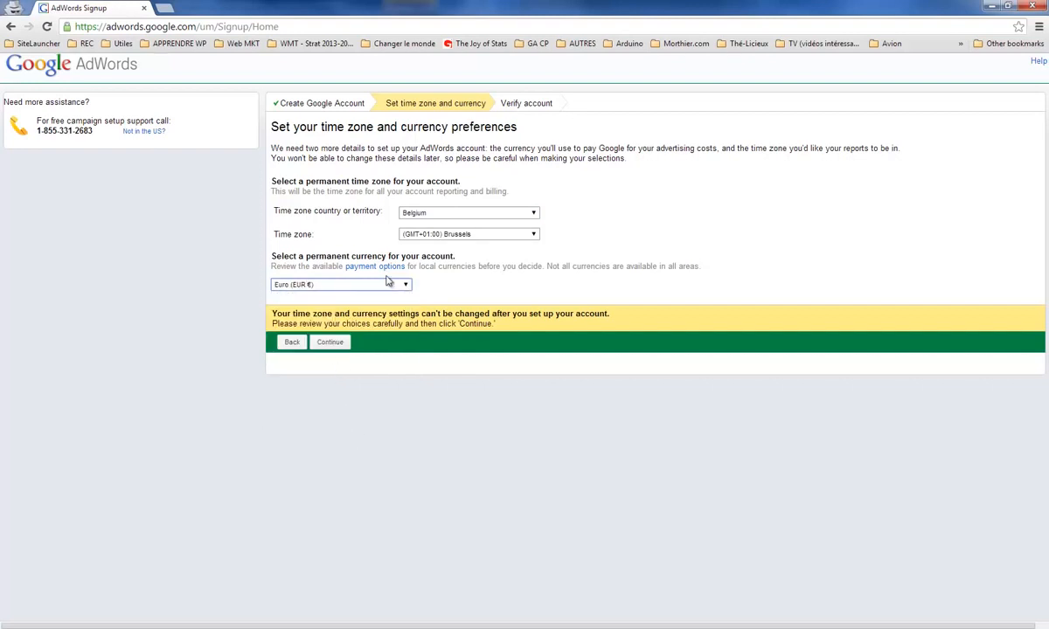
{"action": "left_click", "coordinate": [341, 344]}
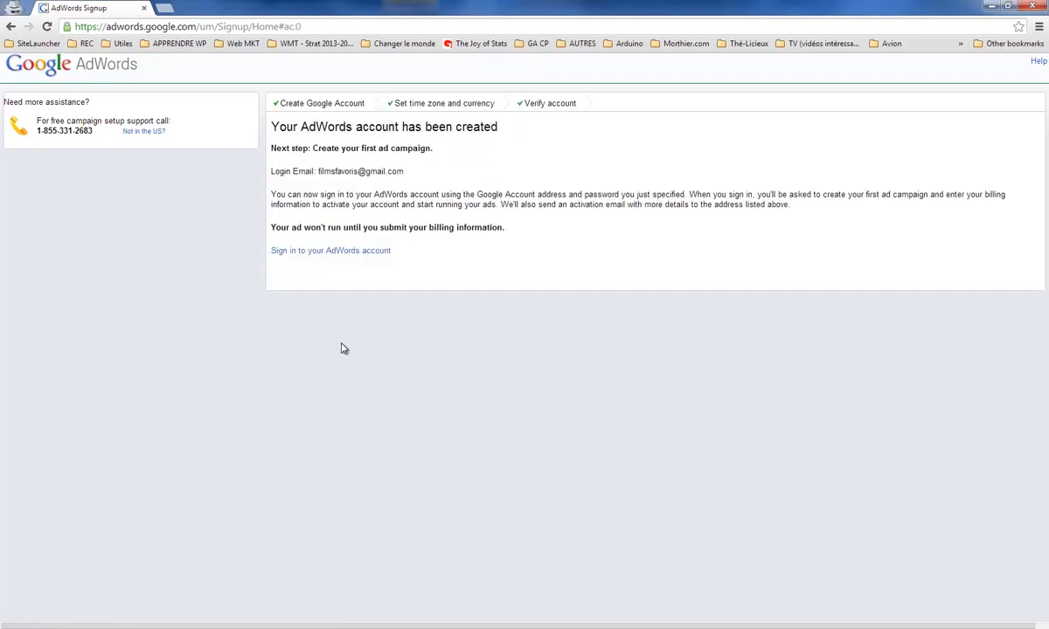
Follow the 'Sign in to your AdWords account' link to reach the Welcome to AdWords page
{"action": "left_click", "coordinate": [347, 253]}
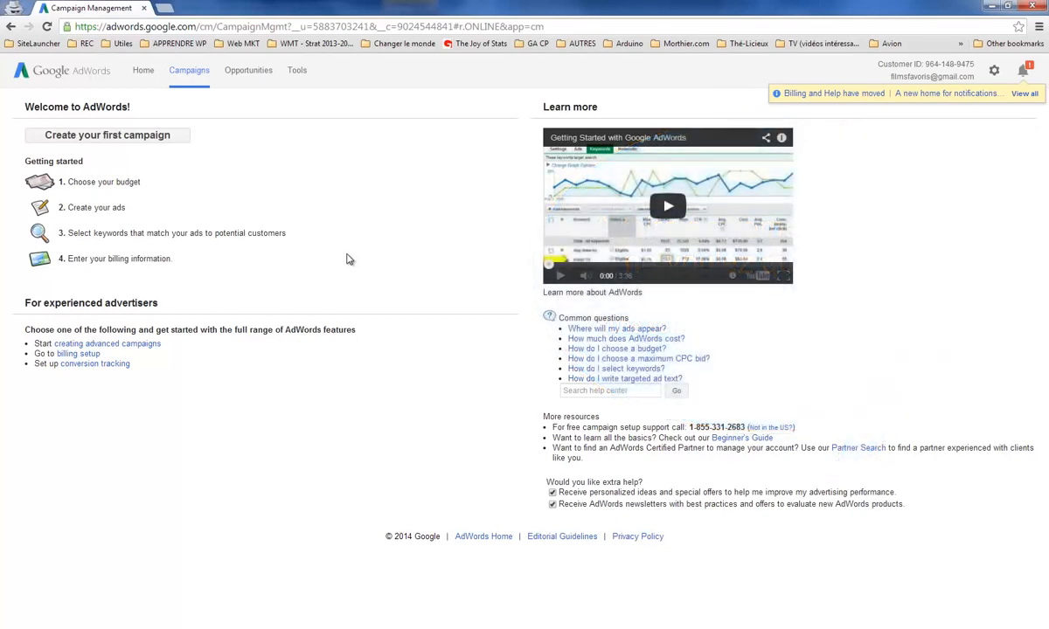
In a new tab, search 'adwords mcc' and open the Google AdWords My Client Center result
{"action": "left_click", "coordinate": [163, 8]}
{"action": "type", "text": "adwords"}
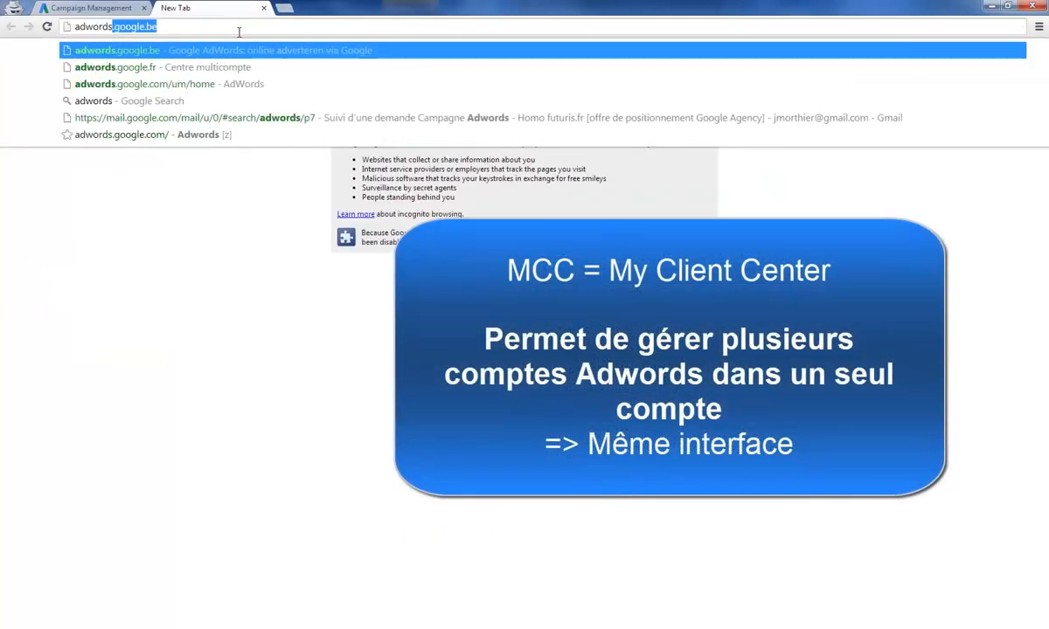
{"action": "key", "text": "Delete"}
{"action": "type", "text": "mcc"}
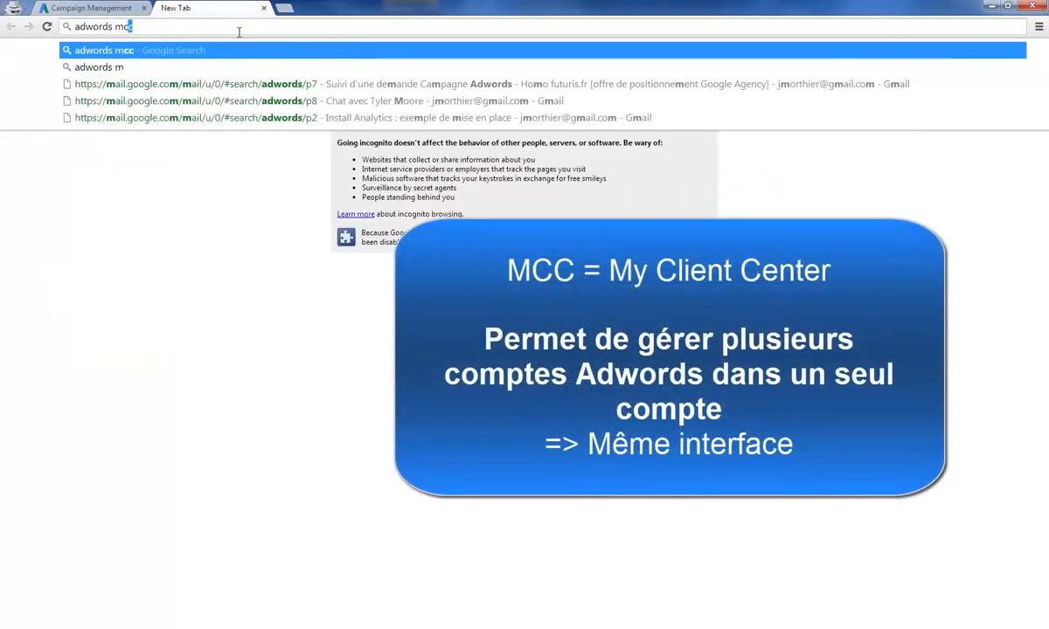
{"action": "key", "text": "Return"}
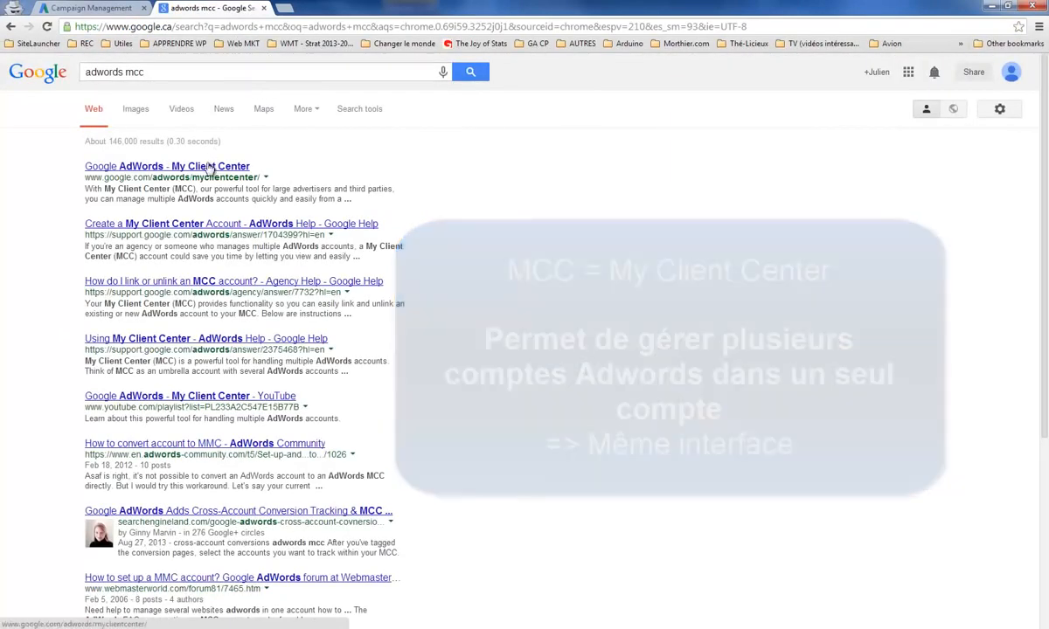
{"action": "left_click", "coordinate": [208, 168]}
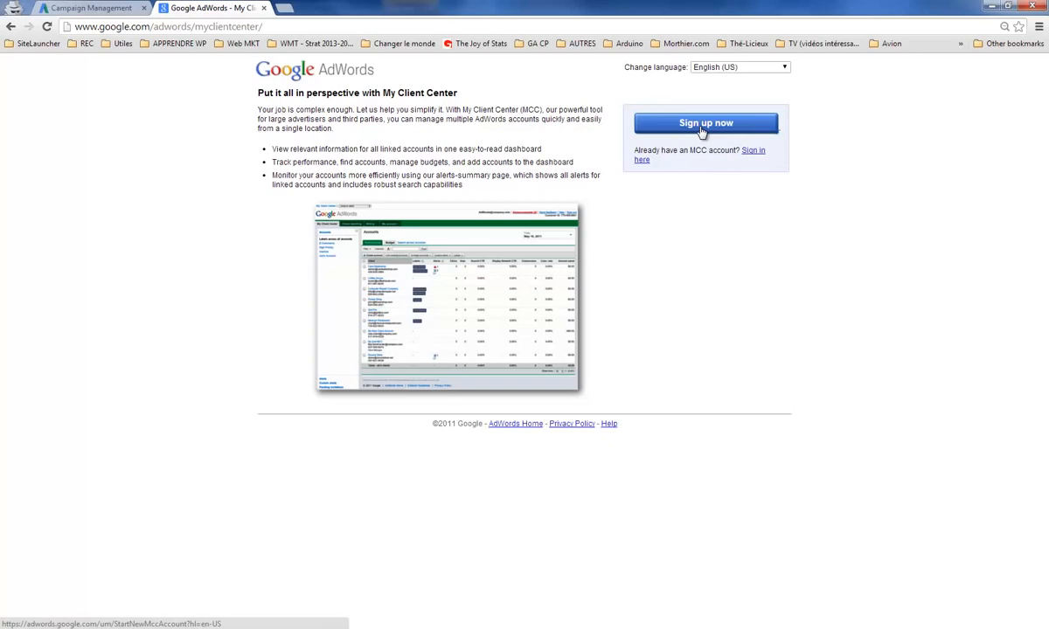
Sign up for MCC, stating an existing e-mail and choosing to use the current Google account
{"action": "left_click", "coordinate": [701, 126]}
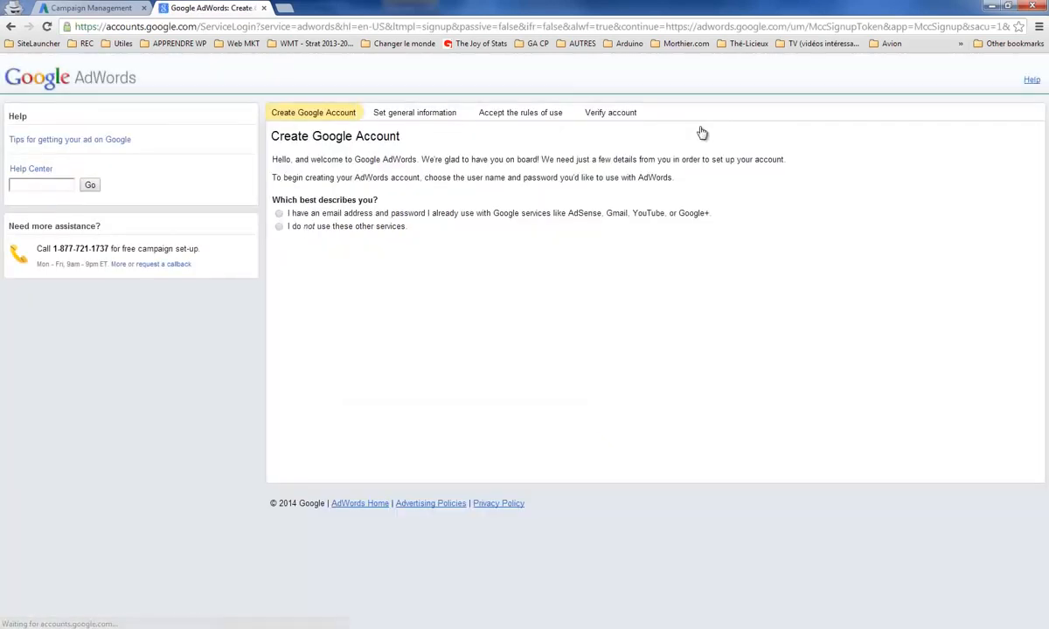
{"action": "left_click", "coordinate": [279, 214]}
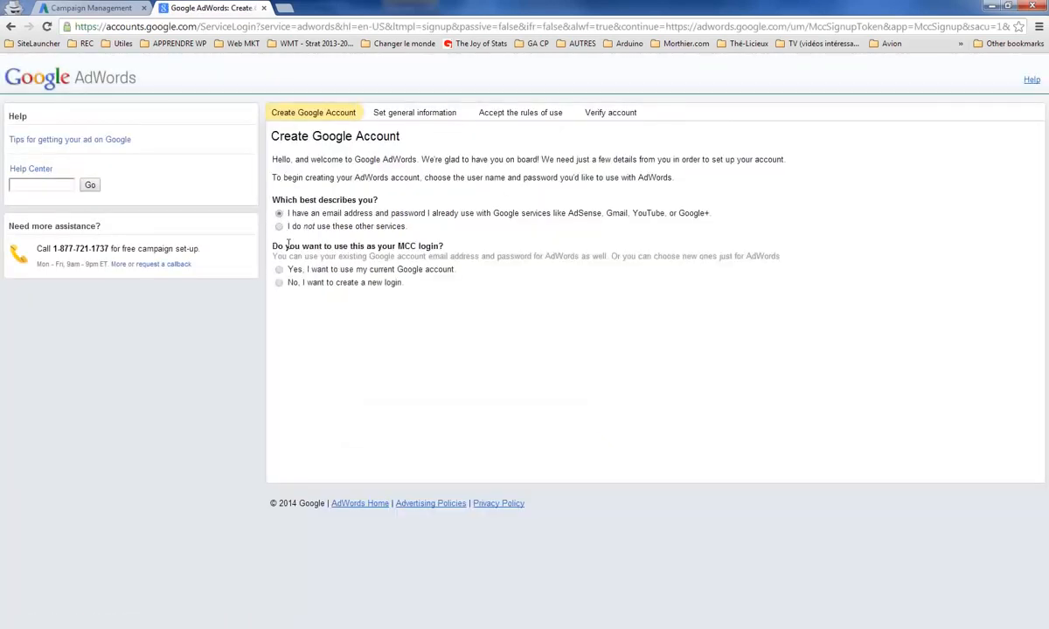
{"action": "left_click", "coordinate": [280, 269]}
{"action": "left_click", "coordinate": [354, 381]}
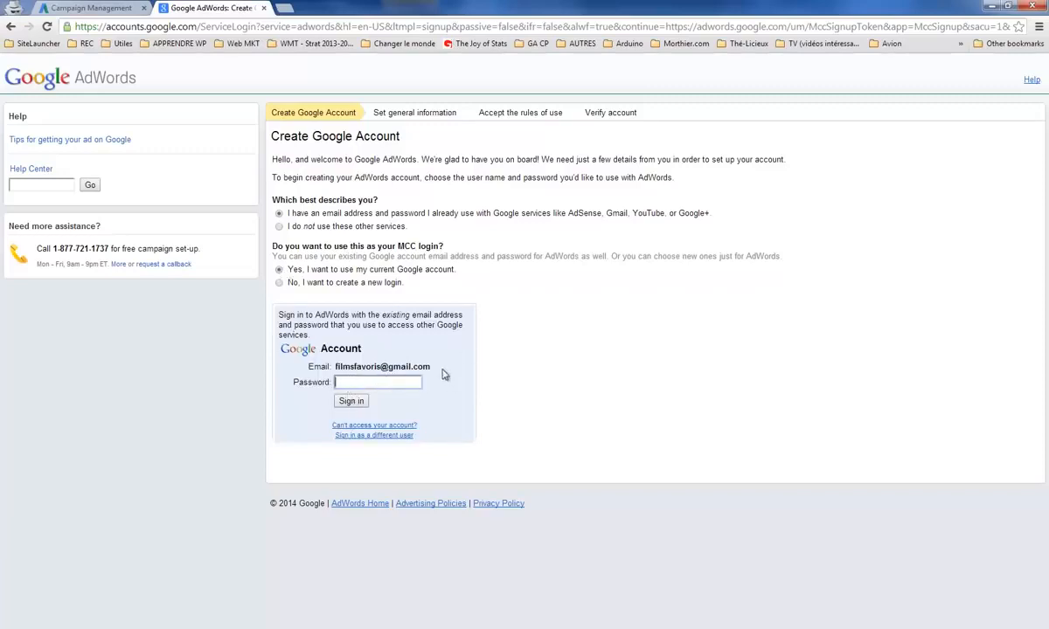
{"action": "left_click_drag", "start_coordinate": [434, 368], "coordinate": [337, 367]}
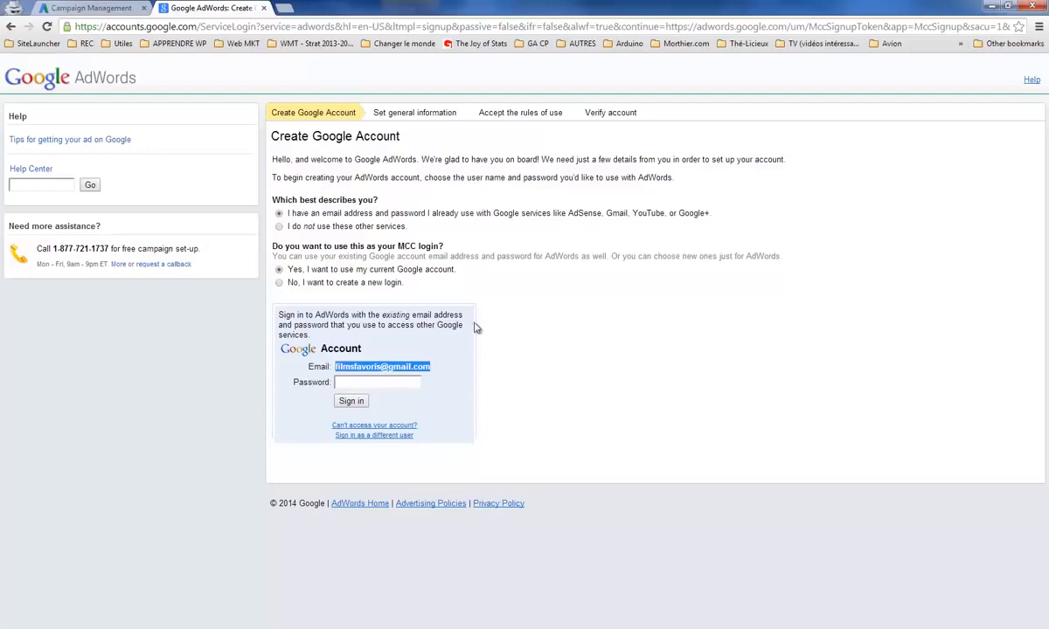
{"action": "left_click", "coordinate": [450, 307]}
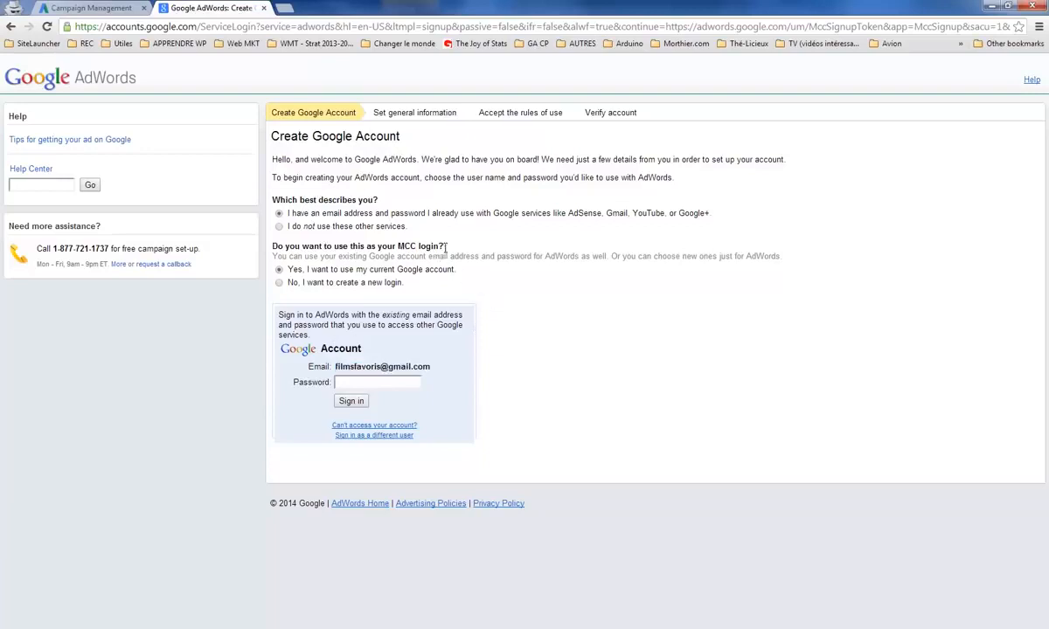
Return to Campaign Management and open Account settings from the gear menu
{"action": "left_click", "coordinate": [120, 7]}
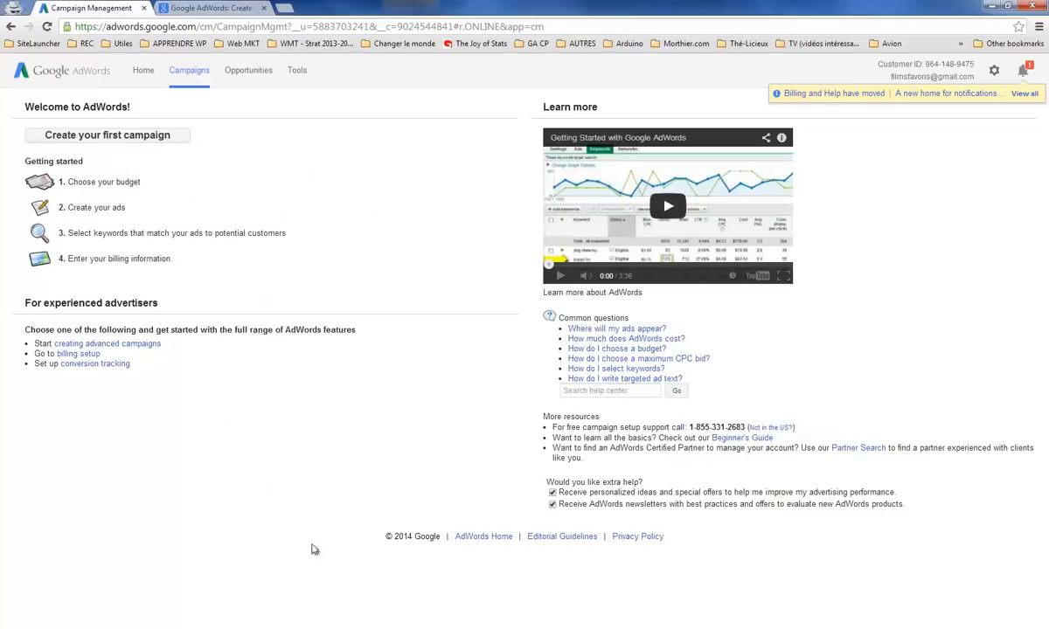
{"action": "mouse_move", "coordinate": [326, 625]}
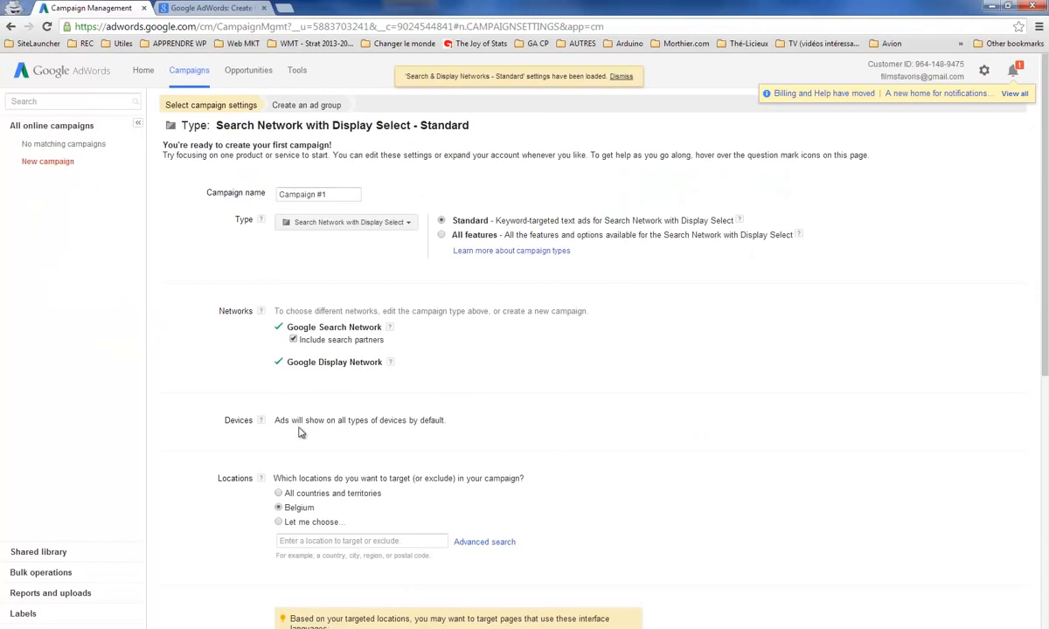
{"action": "left_click", "coordinate": [985, 73]}
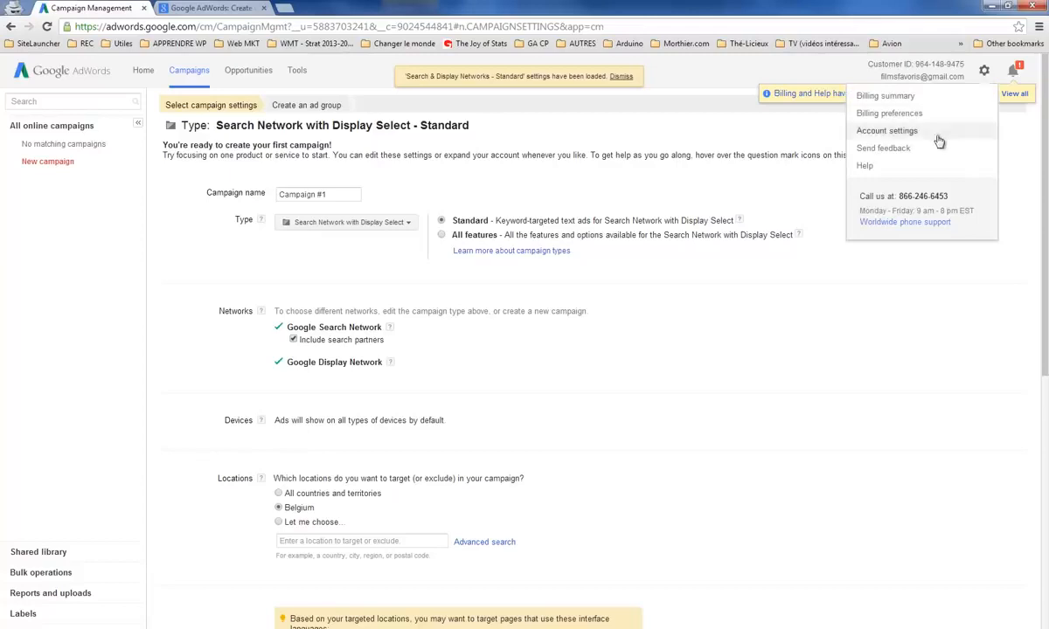
{"action": "left_click", "coordinate": [886, 130]}
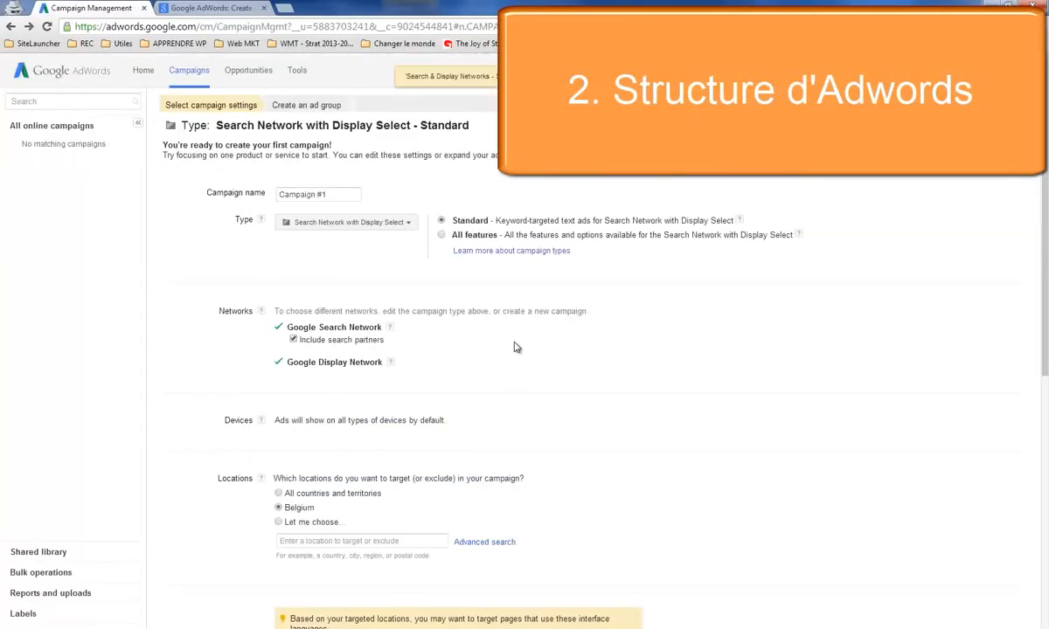
{"action": "mouse_move", "coordinate": [326, 628]}
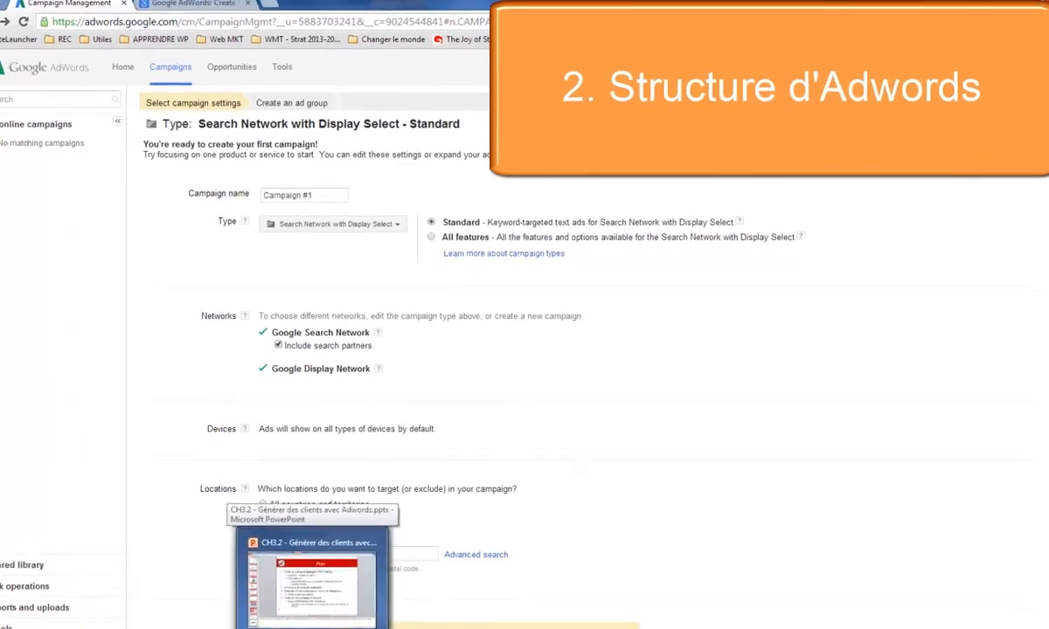
Switch to PowerPoint's Plan slide and highlight 'Structure du compte Adwords' and the 'cours de langues' example line
{"action": "left_click", "coordinate": [326, 568]}
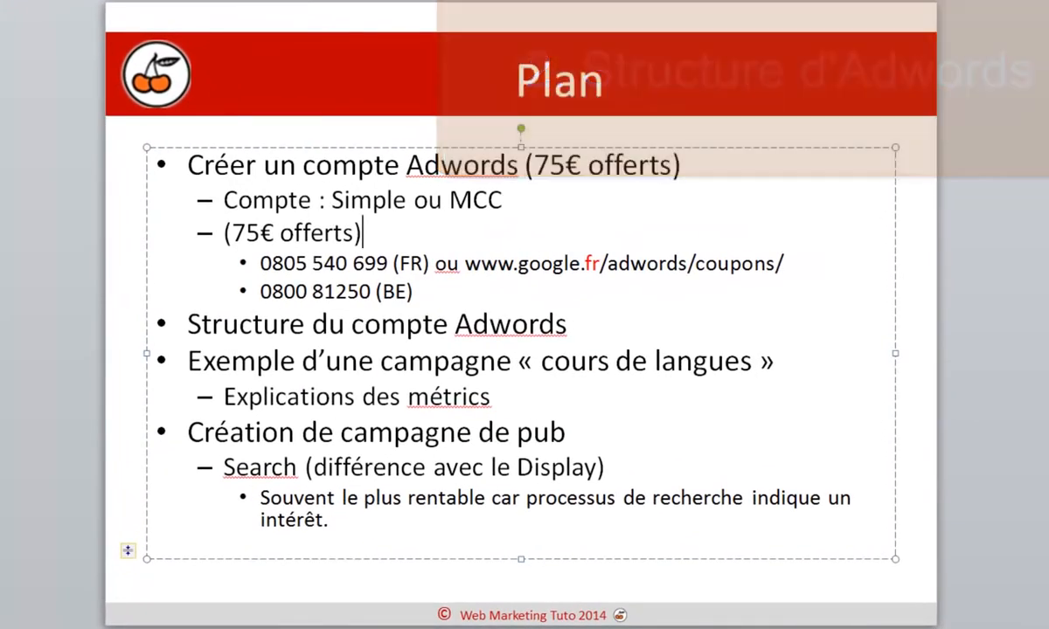
{"action": "left_click", "coordinate": [61, 258]}
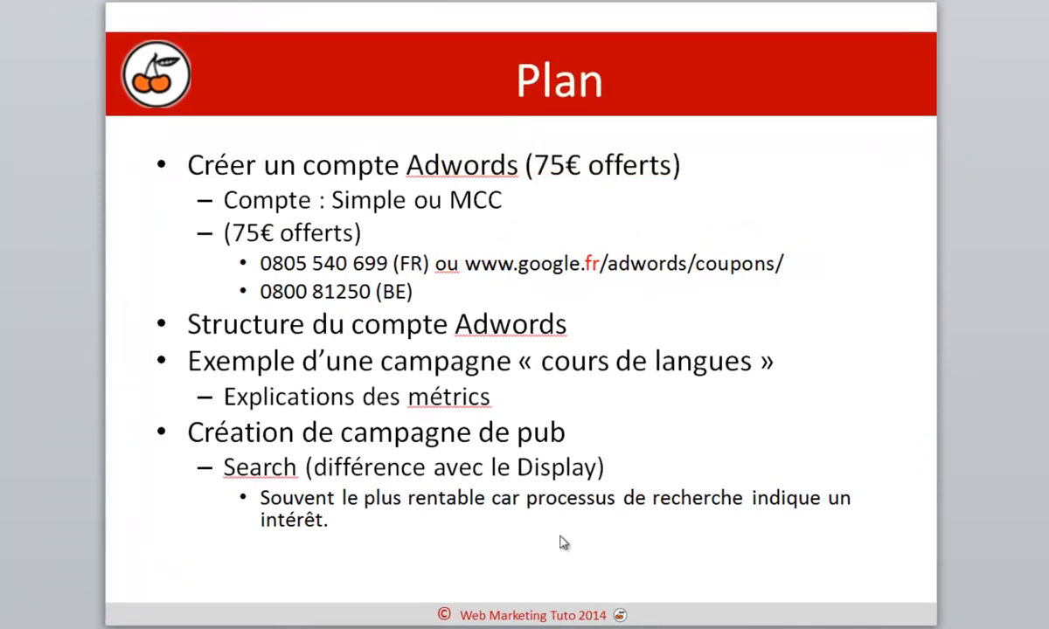
{"action": "left_click_drag", "start_coordinate": [573, 313], "coordinate": [210, 313]}
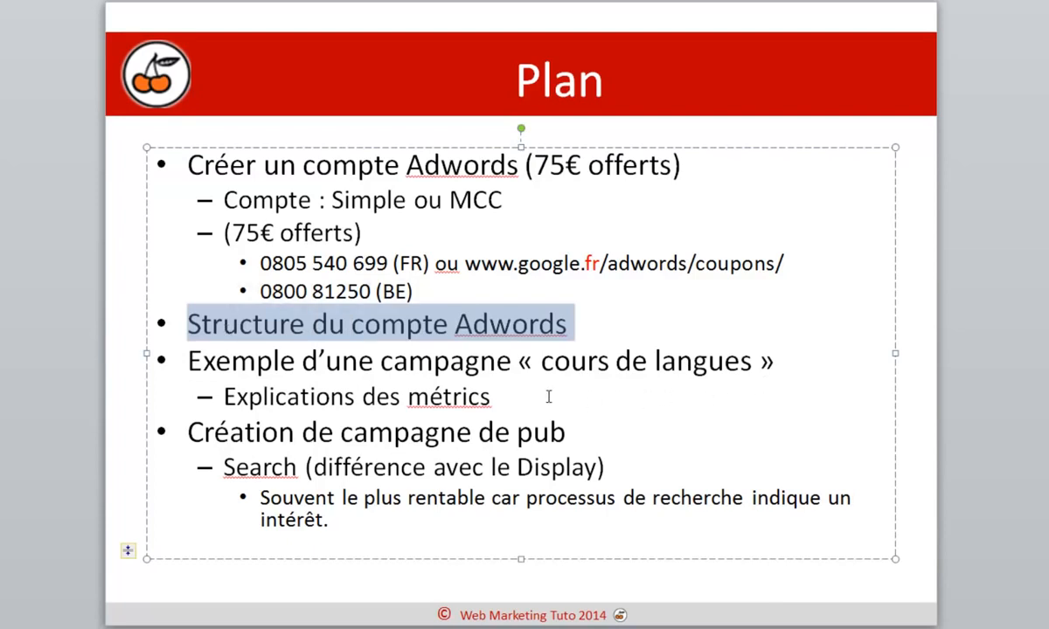
{"action": "left_click_drag", "start_coordinate": [780, 360], "coordinate": [194, 354]}
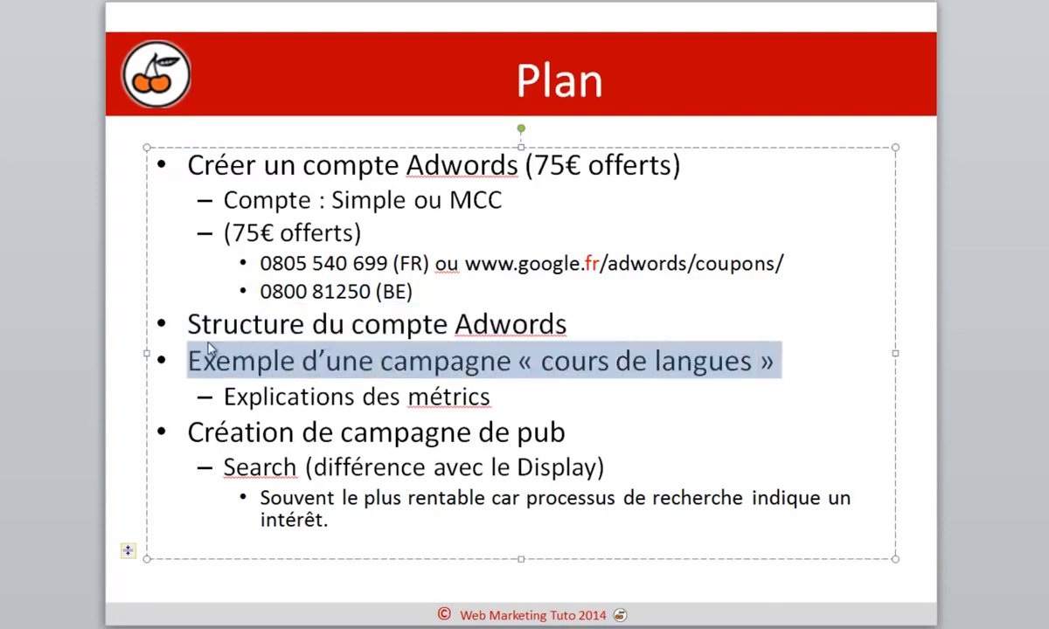